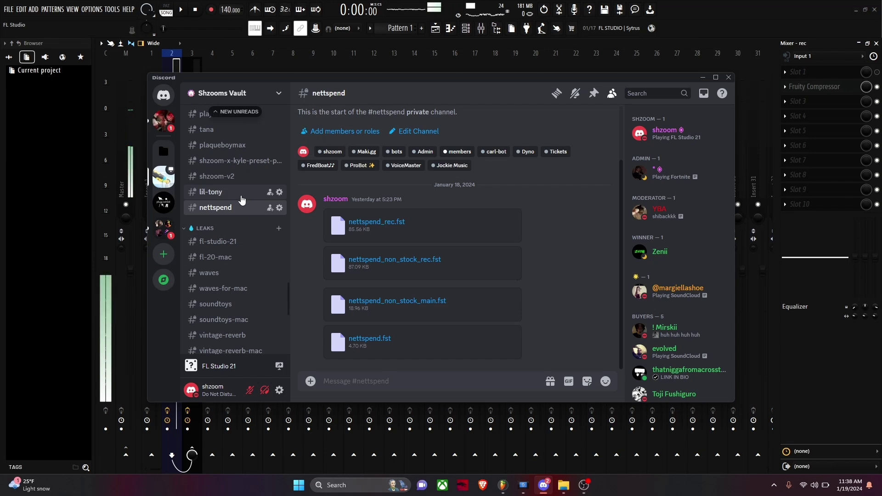
- Look over the nettspend preset files in the Discord channel, and switch to the FL Studio mixer
scroll(237, 205, up, 2)
scroll(237, 205, down, 2)
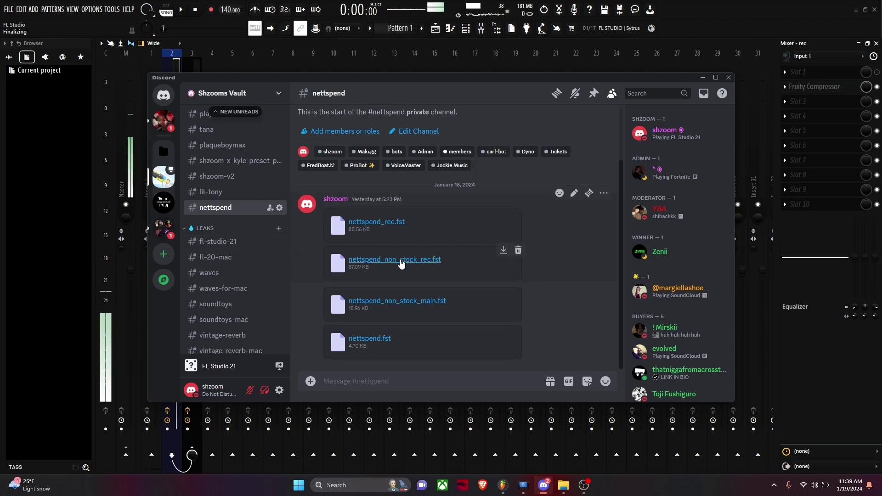
click(200, 54)
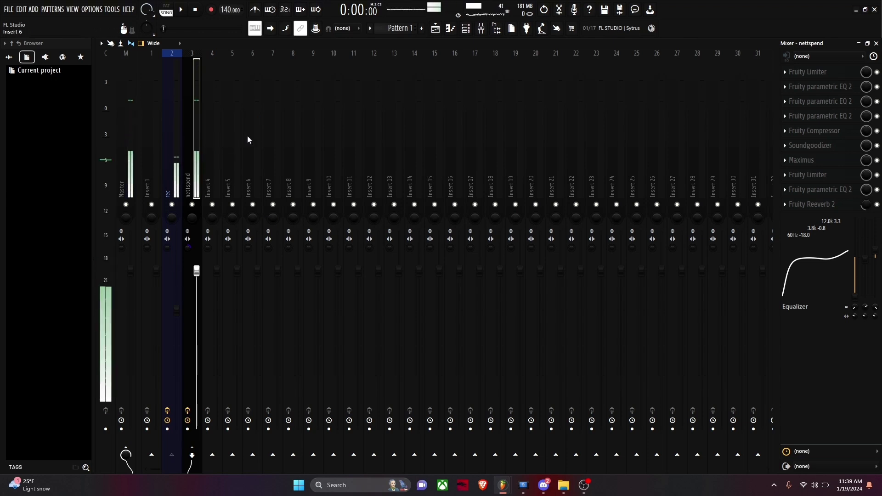
- Sidechain the Insert 8 mixer track to Insert 9 only
click(265, 135)
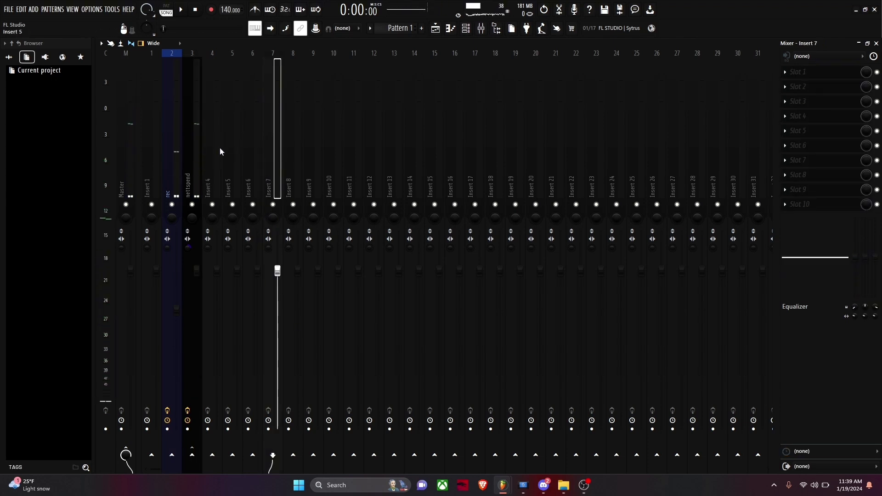
click(177, 157)
click(288, 149)
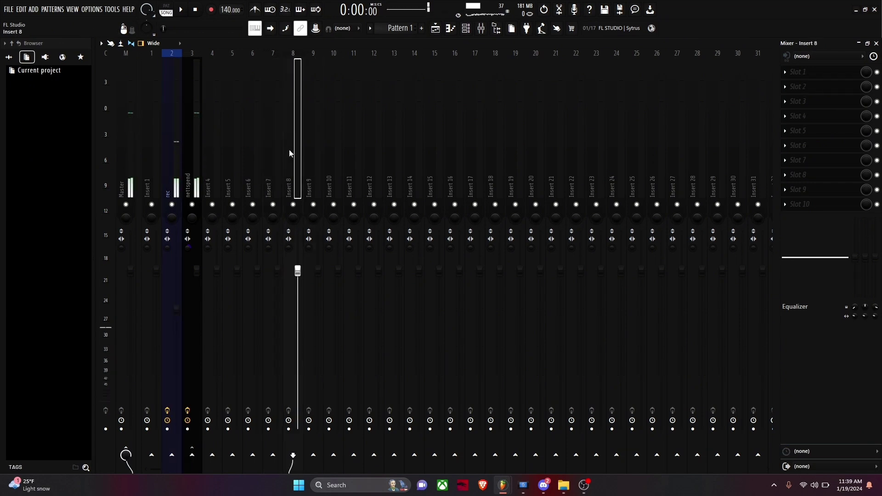
click(173, 156)
click(301, 145)
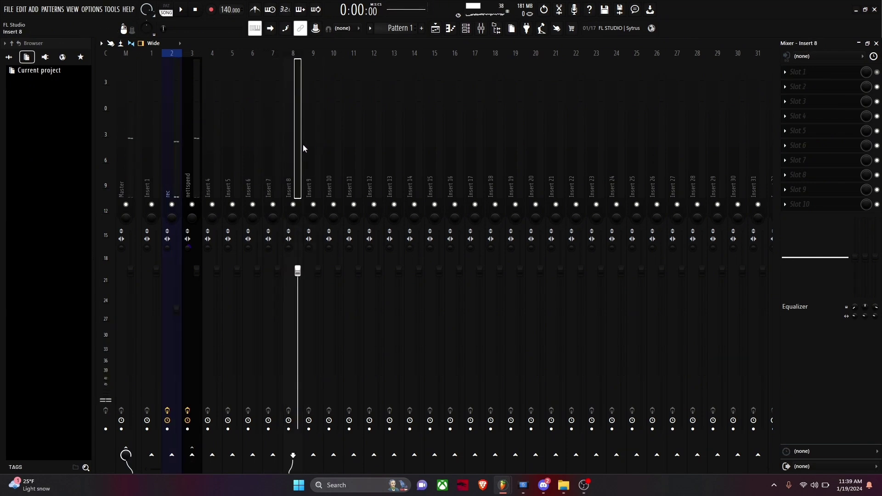
right_click(314, 455)
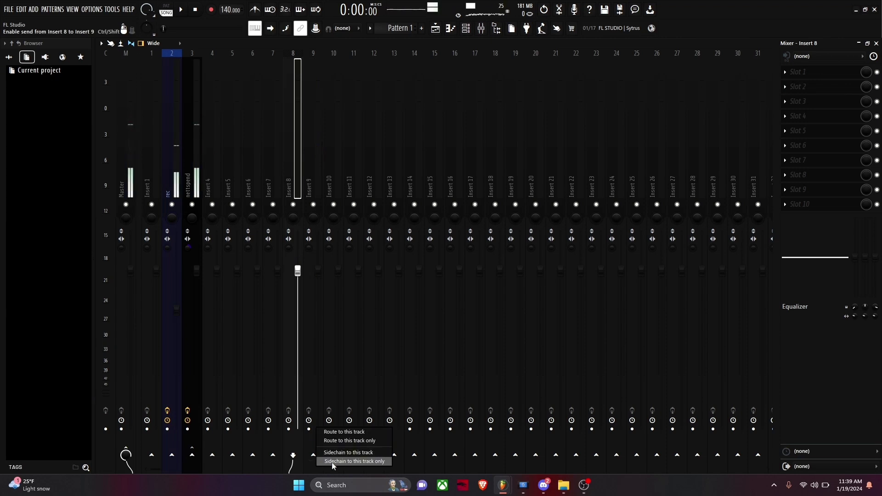
click(332, 462)
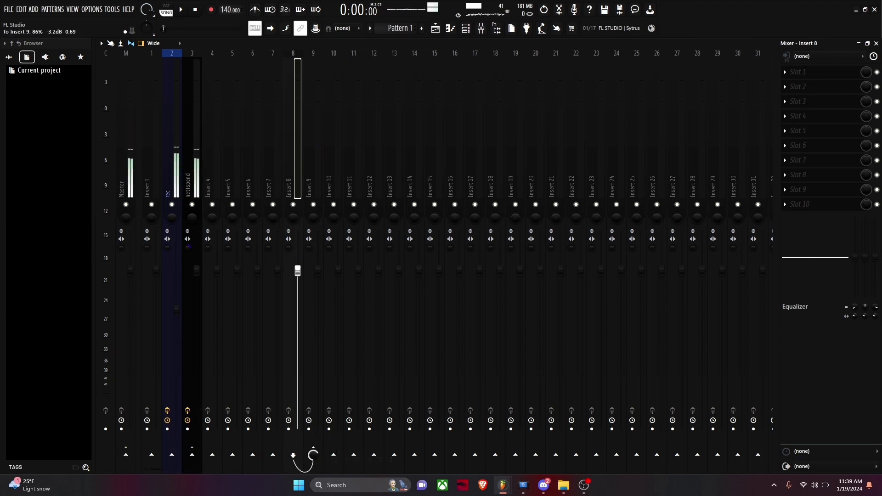
right_click(312, 458)
click(333, 324)
- Browse the saved mixer track states offered for Insert 9, and leave the list without loading one
click(314, 161)
right_click(313, 161)
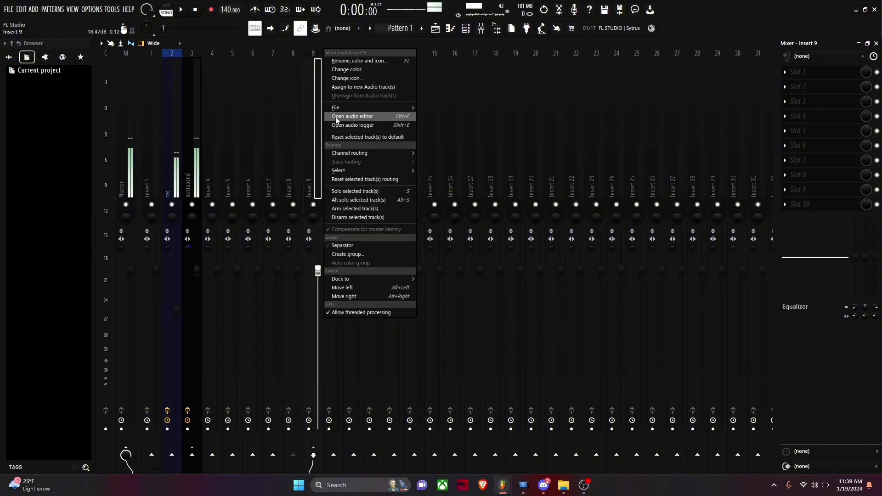
click(295, 133)
click(317, 125)
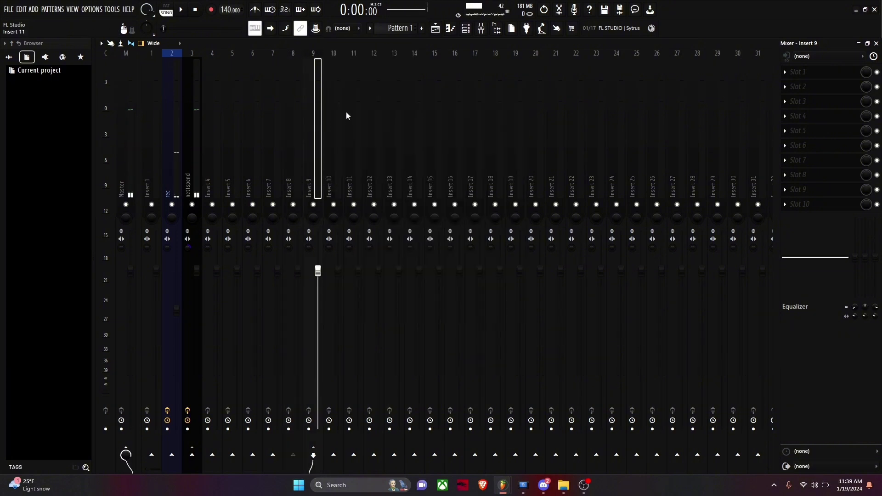
right_click(319, 126)
mouse_move(348, 110)
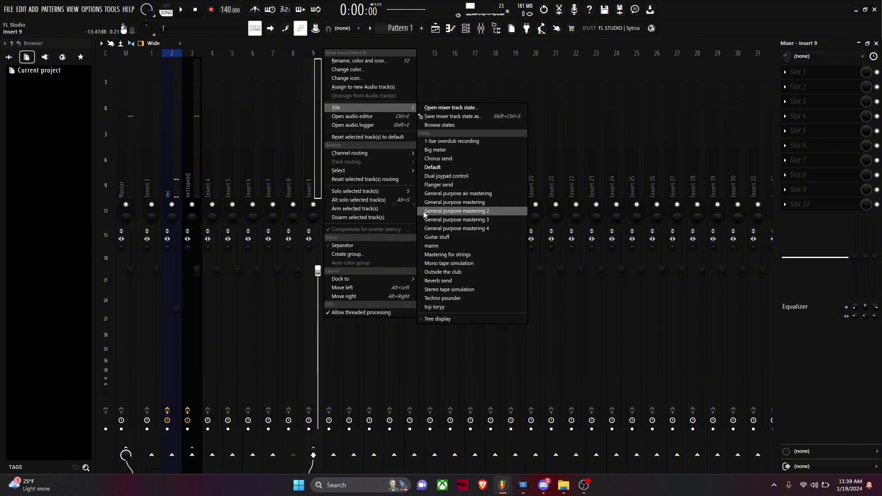
click(598, 159)
- Check the audio input choices for Insert 8 and set it to record audio after the entire track has been processed
click(274, 147)
click(300, 152)
click(311, 149)
click(300, 149)
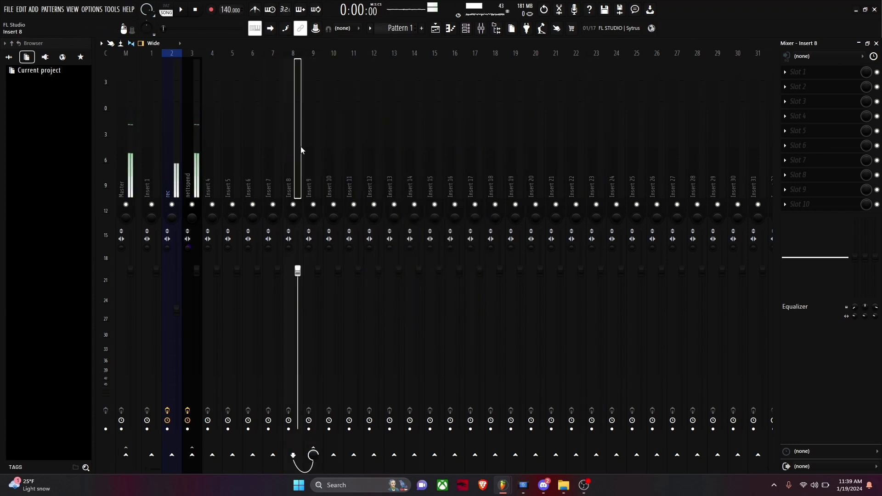
click(286, 146)
click(821, 56)
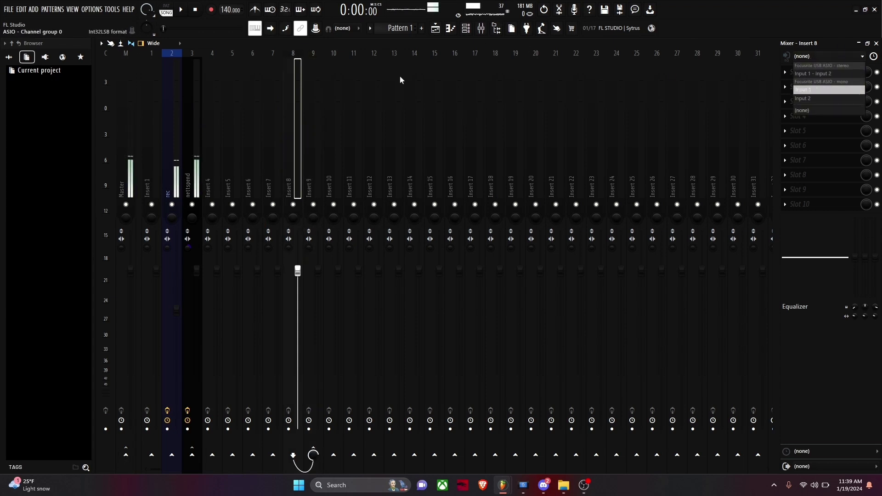
click(786, 59)
- View the playlist arrangement and return to the mixer
click(315, 151)
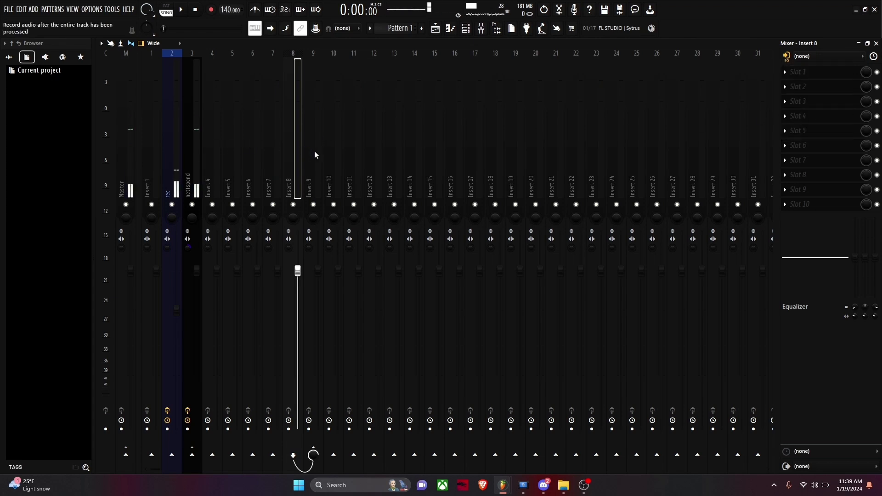
click(312, 151)
click(436, 31)
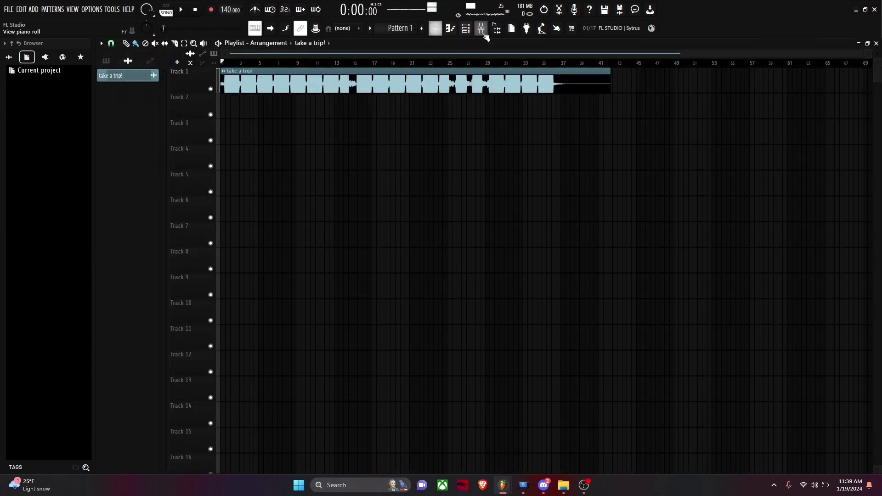
click(481, 29)
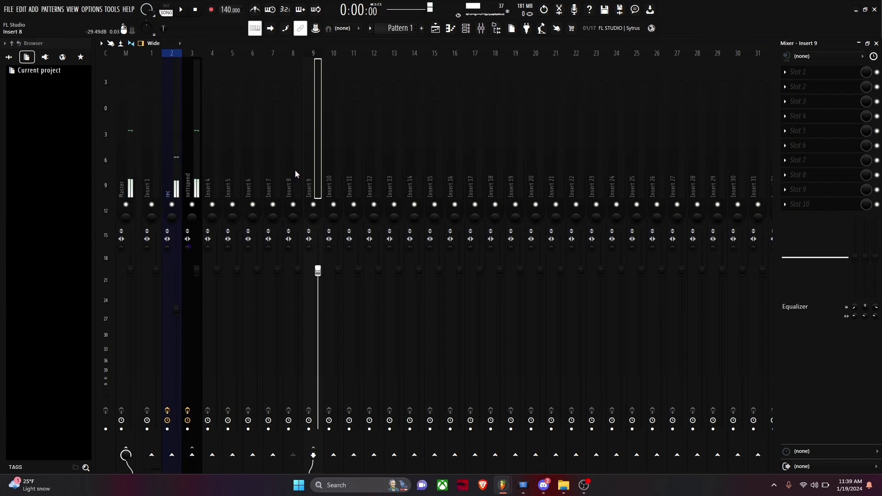
- Raise the band 7 high shelf of the Fruity parametric EQ 2 in slot 2 of the nettspend track
click(210, 160)
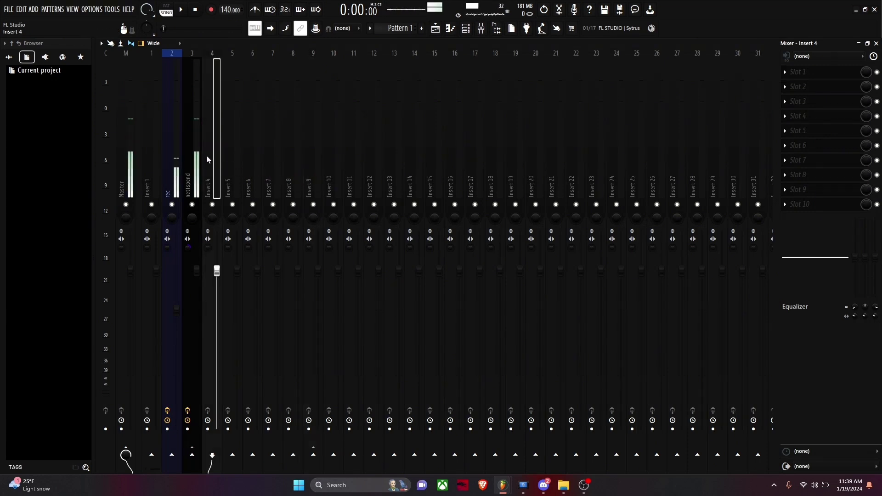
click(197, 155)
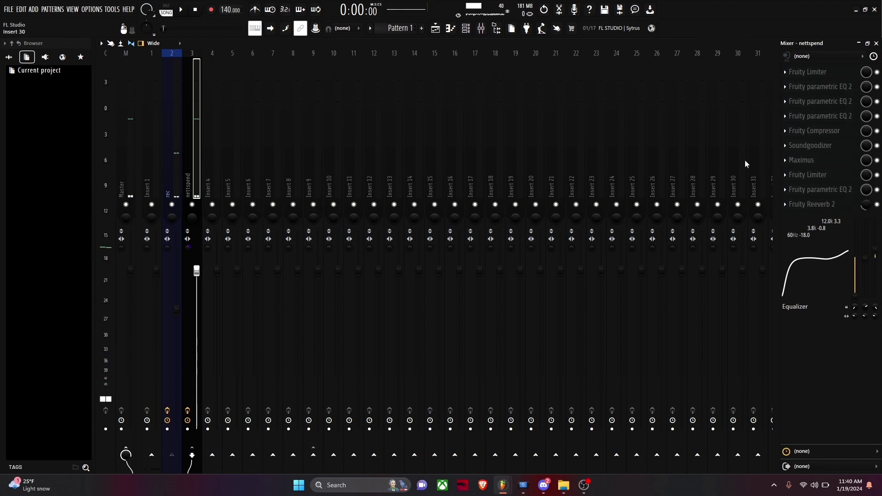
click(800, 104)
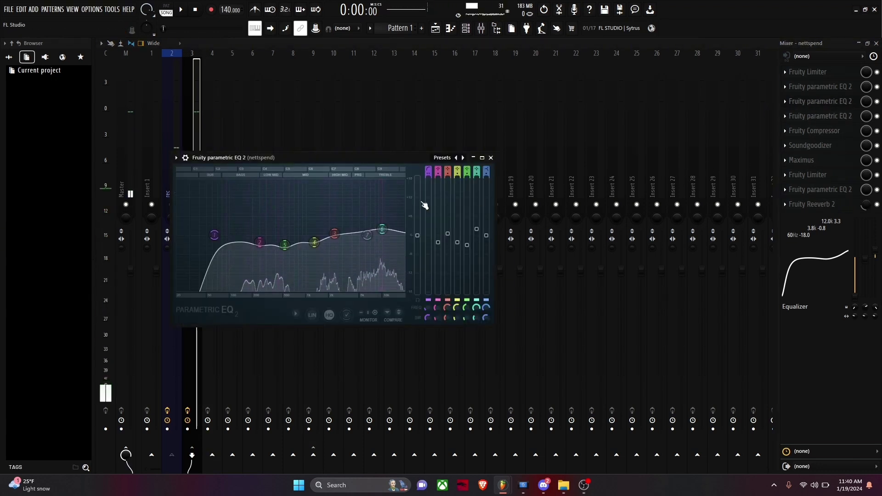
click(828, 86)
click(829, 87)
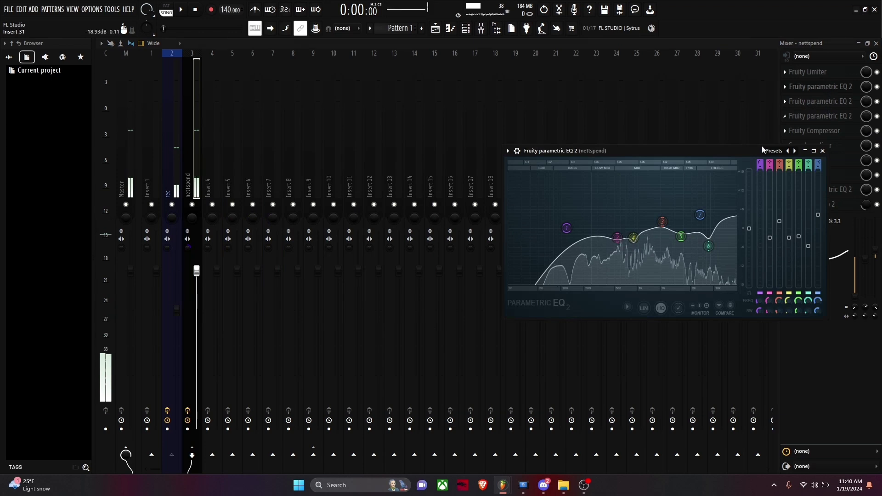
mouse_move(701, 203)
mouse_down()
mouse_move(703, 191)
mouse_move(706, 207)
mouse_up()
key(space)
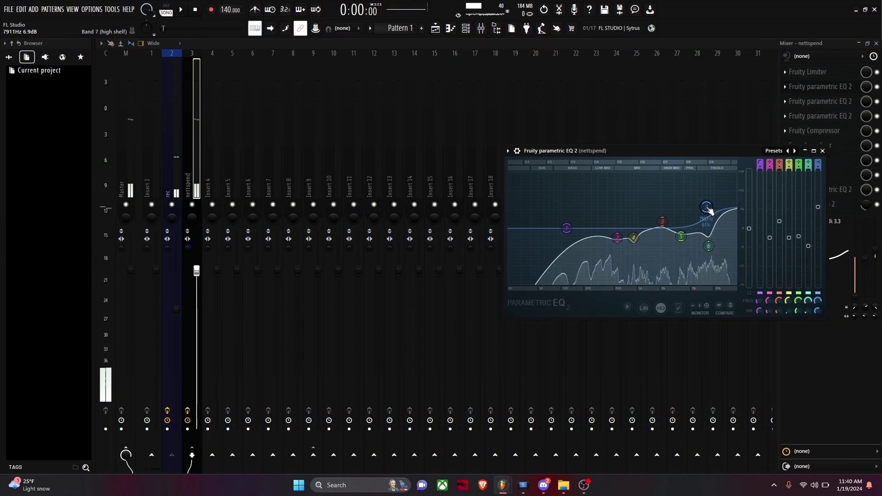
drag(706, 207, 711, 196)
click(823, 152)
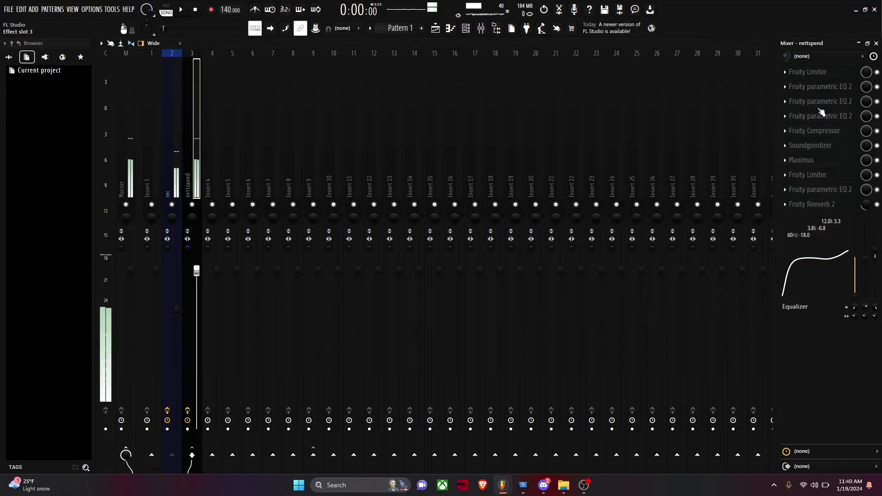
- Raise the band 7 high shelf of the nettspend track's slot 9 parametric EQ, and set the track equalizer's 12.0k band to 2.4
click(821, 115)
click(820, 115)
click(821, 116)
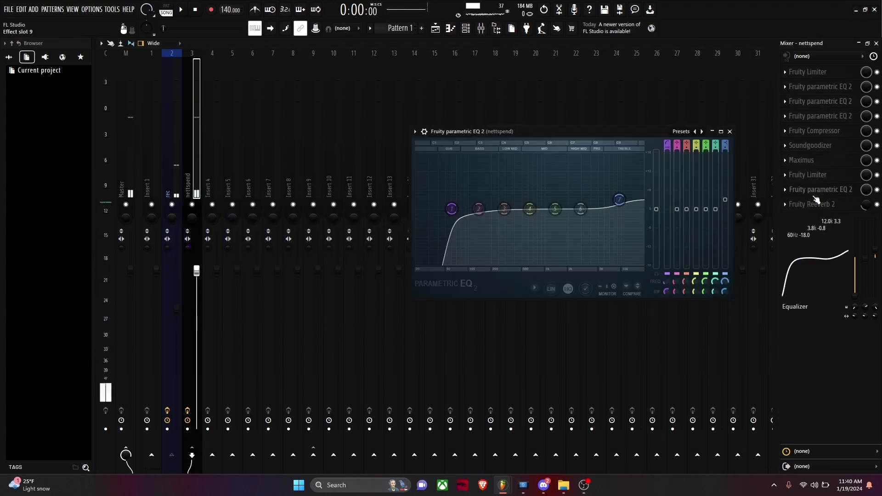
drag(619, 190, 621, 196)
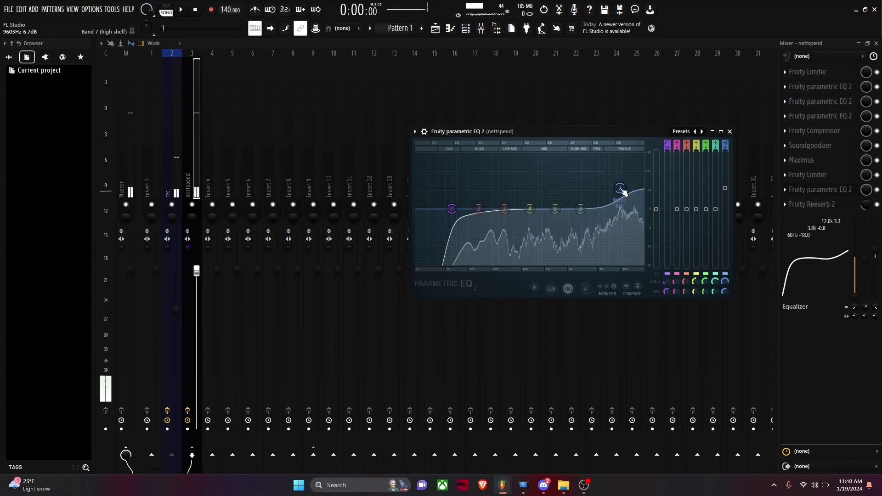
click(849, 199)
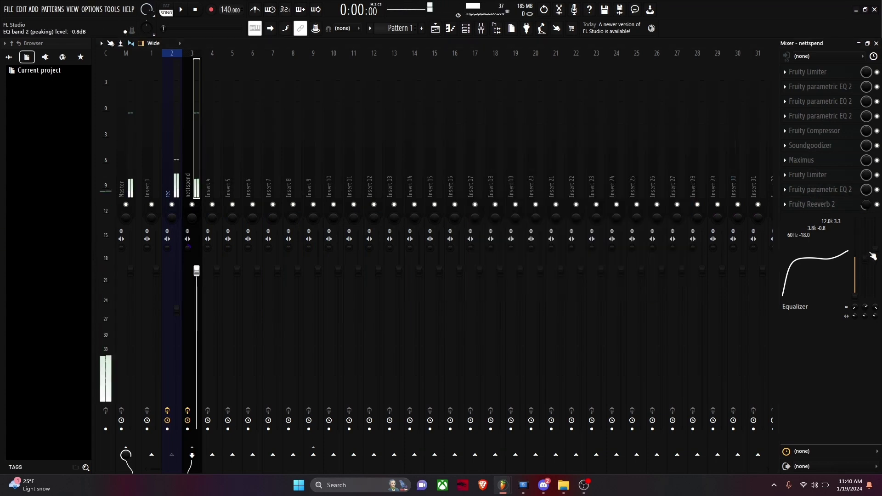
click(435, 29)
click(489, 28)
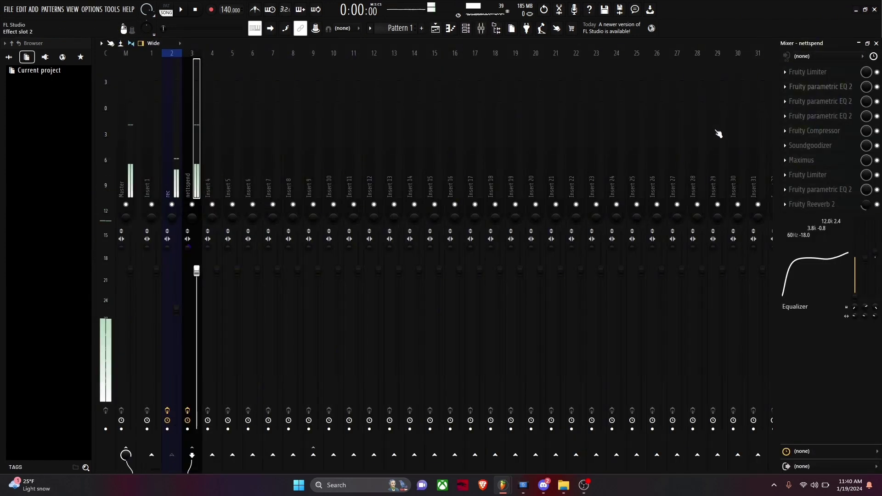
- Set band 7 of the slot 2 parametric EQ on the nettspend track to about 5.6 dB at 8968 Hz
click(818, 87)
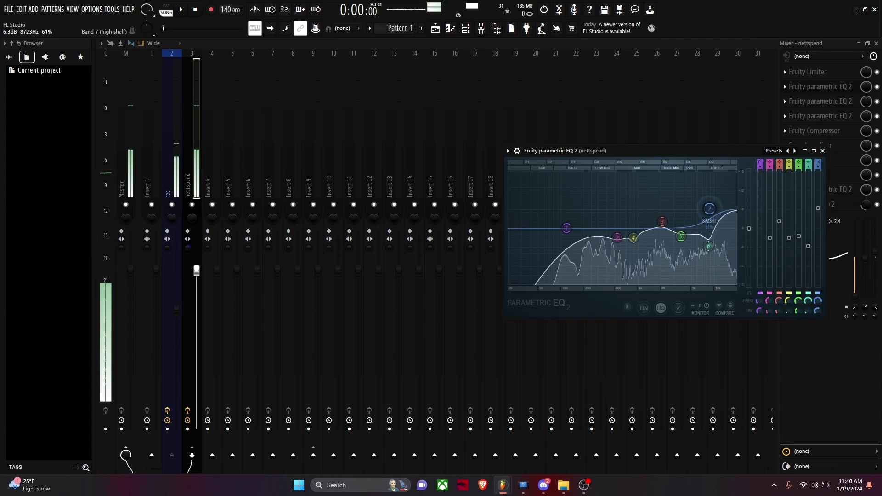
drag(710, 208, 711, 210)
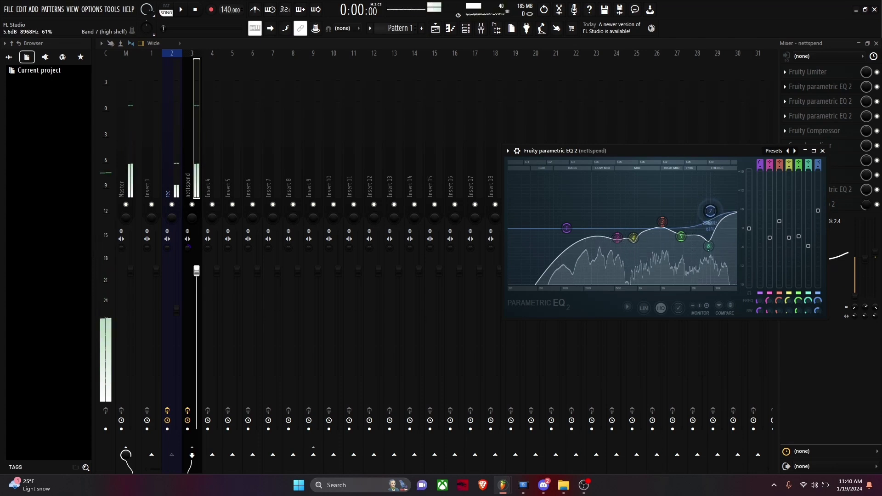
click(823, 151)
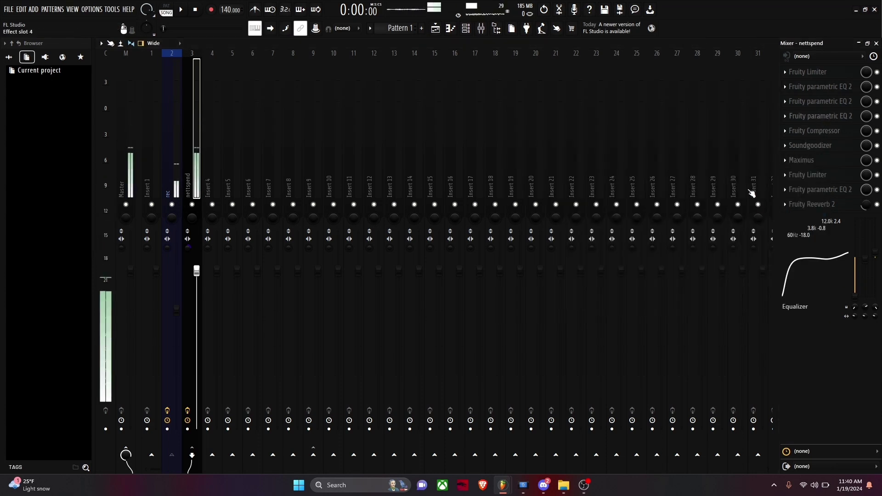
- Examine the curves of the parametric EQs in slots 3, 4 and 9 of the nettspend track
click(827, 102)
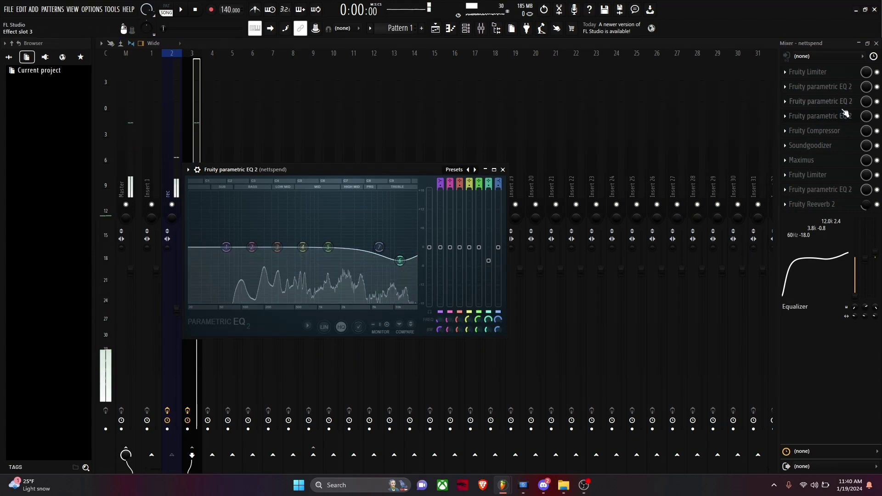
click(845, 115)
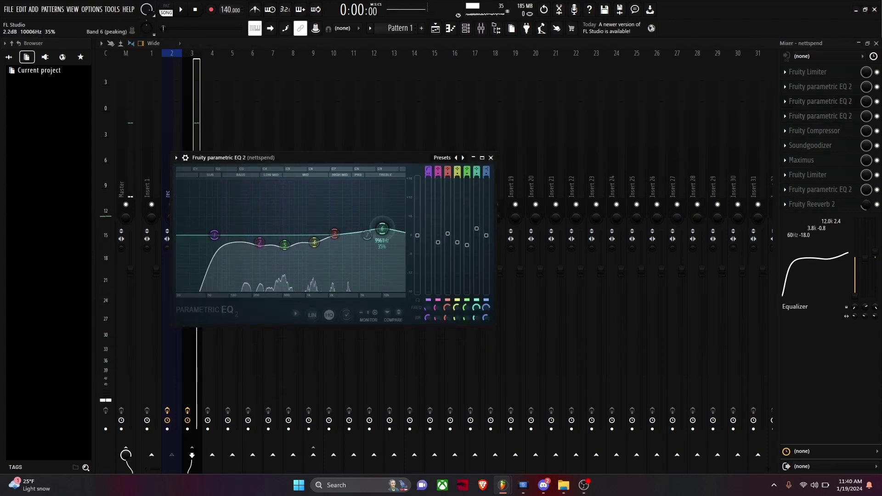
click(827, 115)
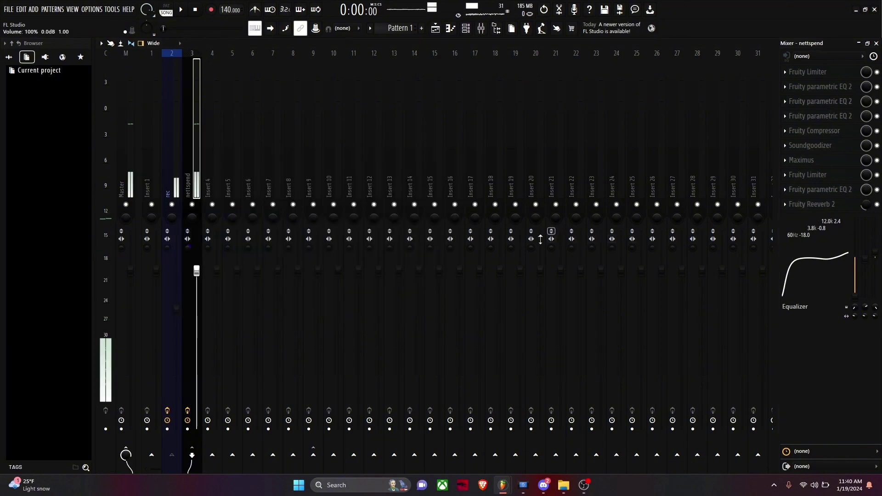
click(817, 191)
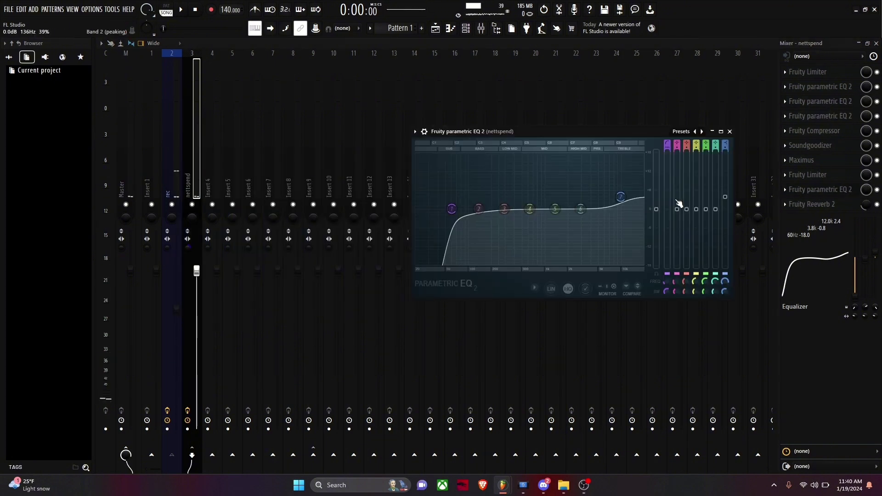
click(730, 131)
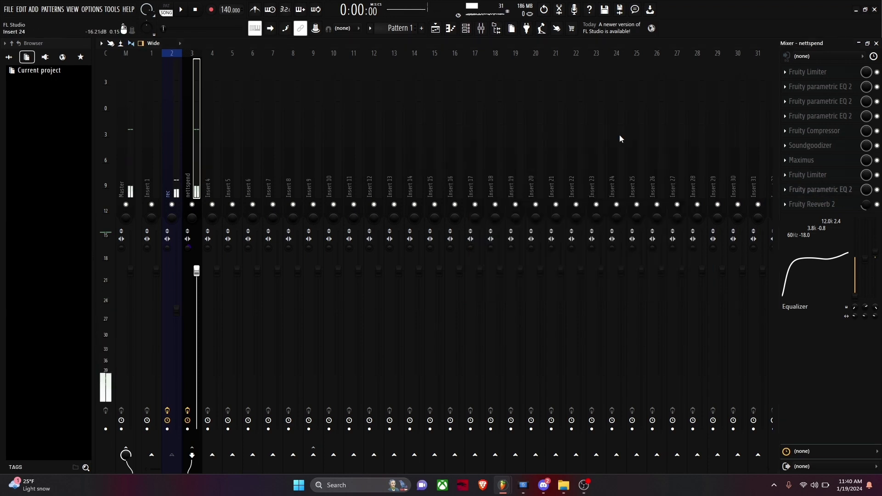
- Open the playlist and play the "take a trip!" arrangement from the beginning
click(435, 28)
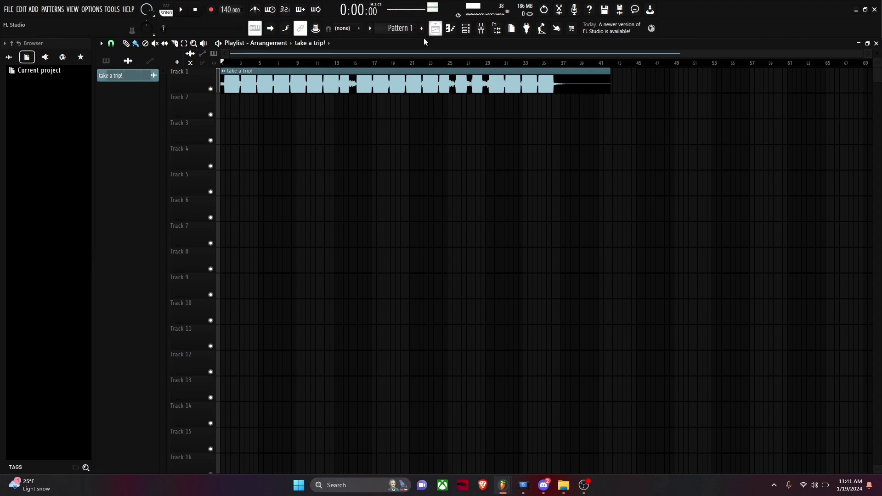
click(183, 11)
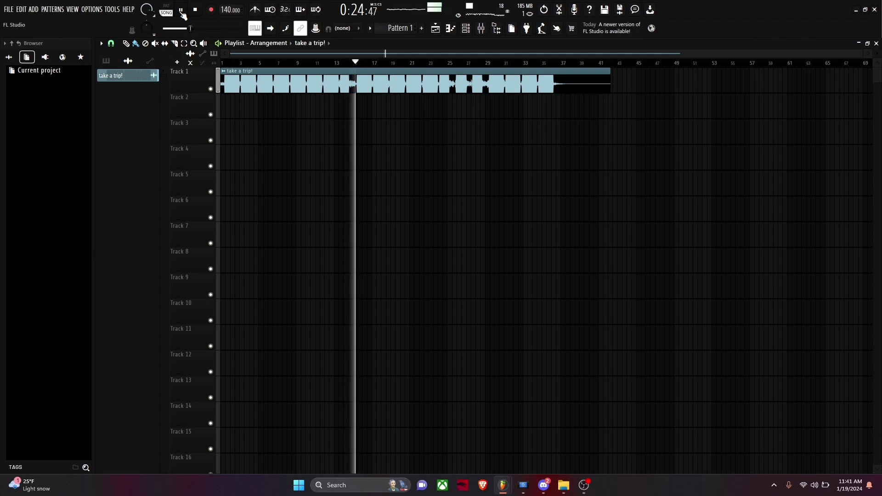
- Pause the beat's playback and open the mixer track state file selection for the nettspend track
click(181, 11)
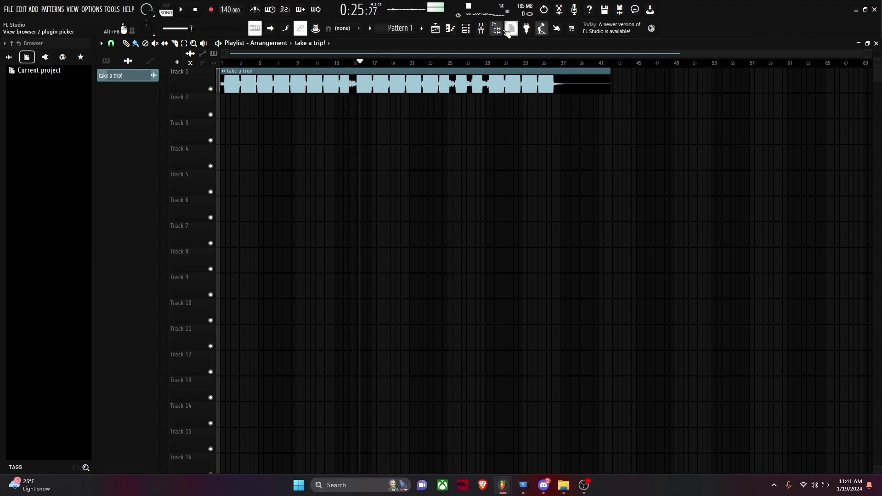
click(481, 29)
click(180, 145)
click(189, 140)
click(178, 136)
click(191, 132)
right_click(192, 132)
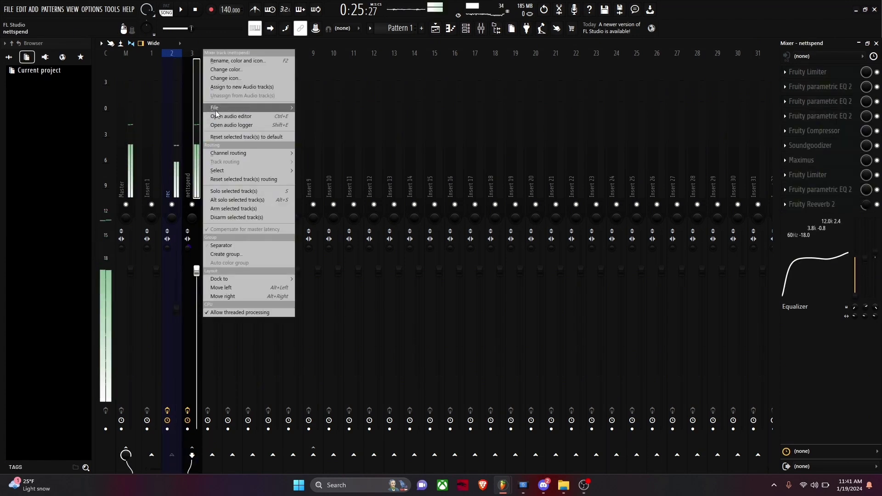
mouse_move(239, 107)
click(308, 109)
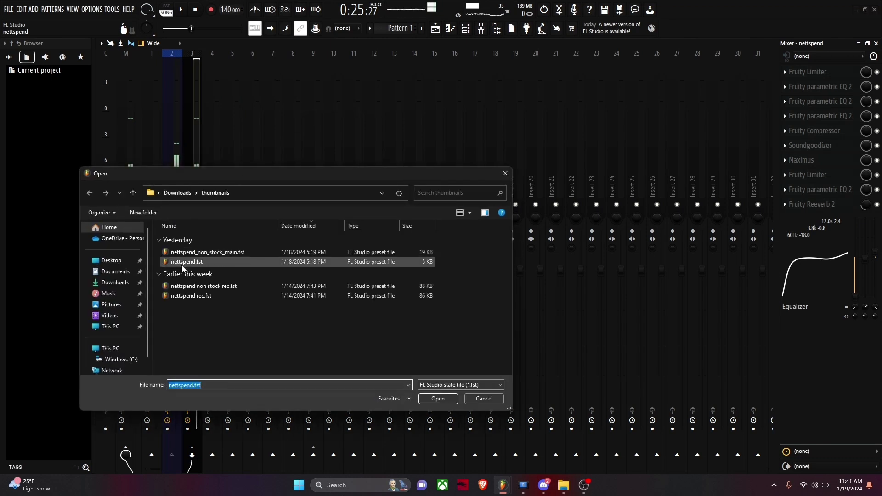
- Switch to Discord and examine the nettspend preset files and the server's list of plugin channels
click(542, 486)
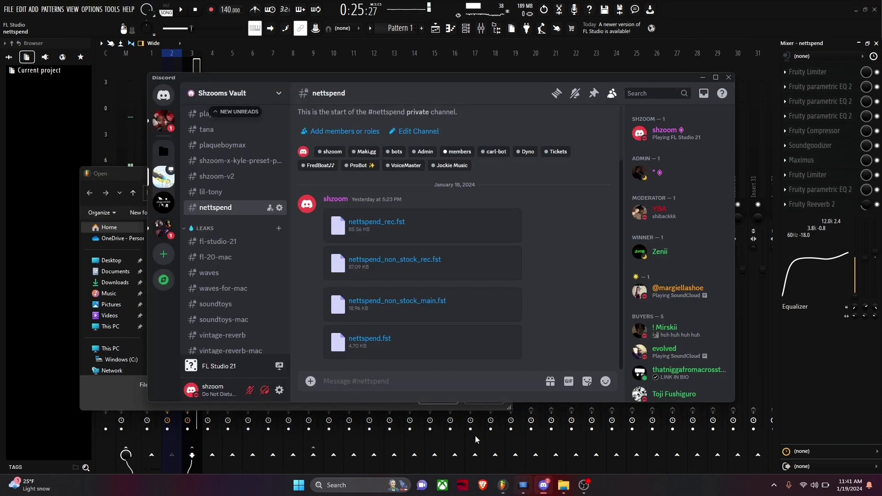
scroll(252, 242, down, 5)
scroll(252, 242, down, 1)
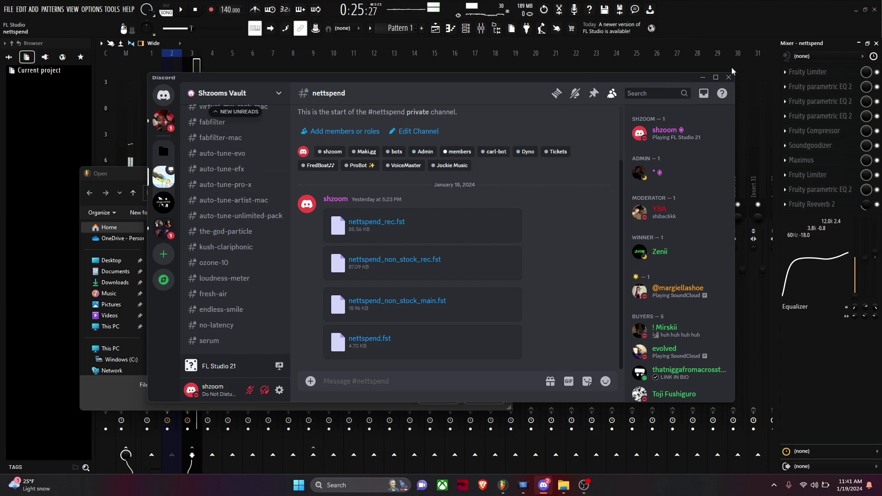
click(711, 79)
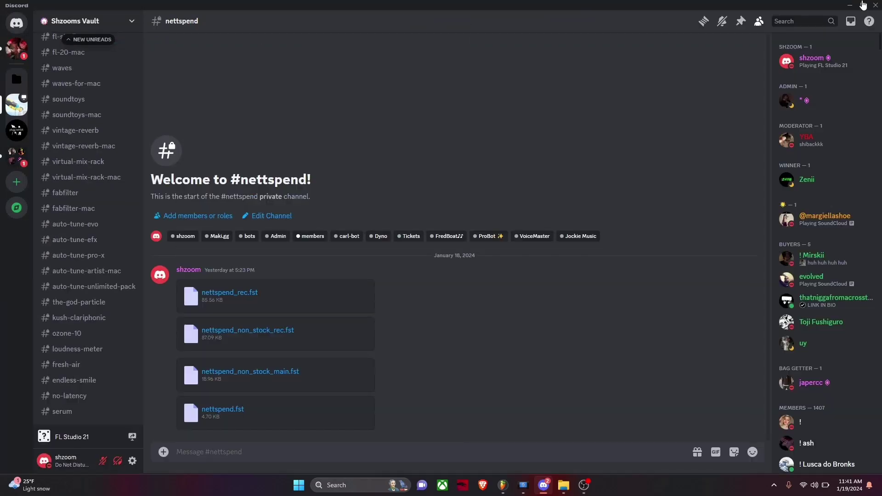
- Return to FL Studio and load nettspend_non_stock_main.fst onto the nettspend mixer track
key(alt+Tab)
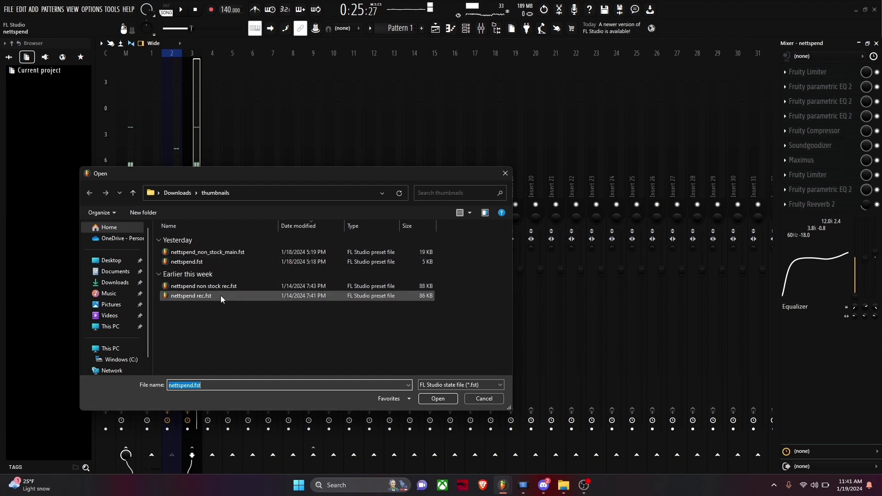
double_click(244, 253)
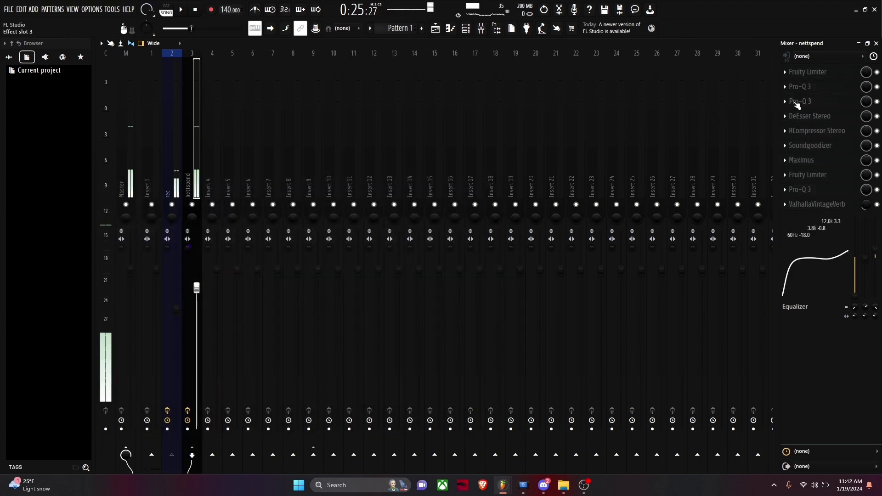
- Raise the band 6 high shelf in the nettspend track's Pro-Q 3 to about 5.14 dB at 7218.8 Hz
click(803, 108)
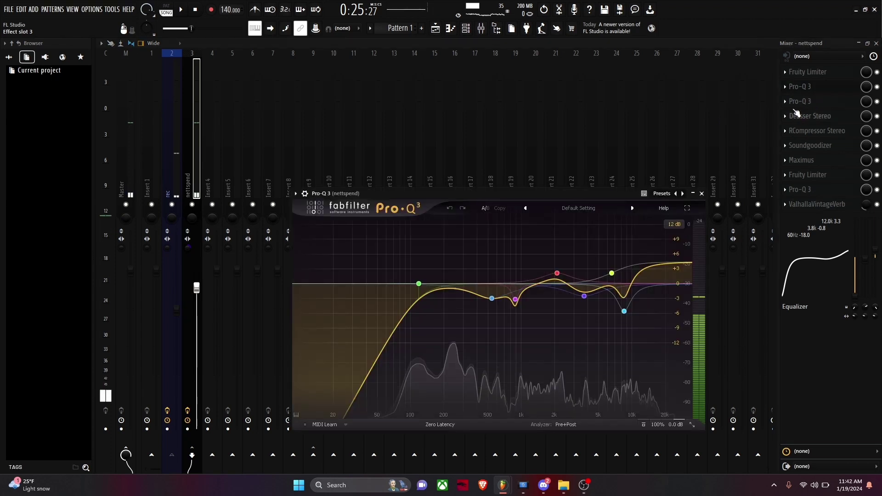
drag(611, 271, 619, 265)
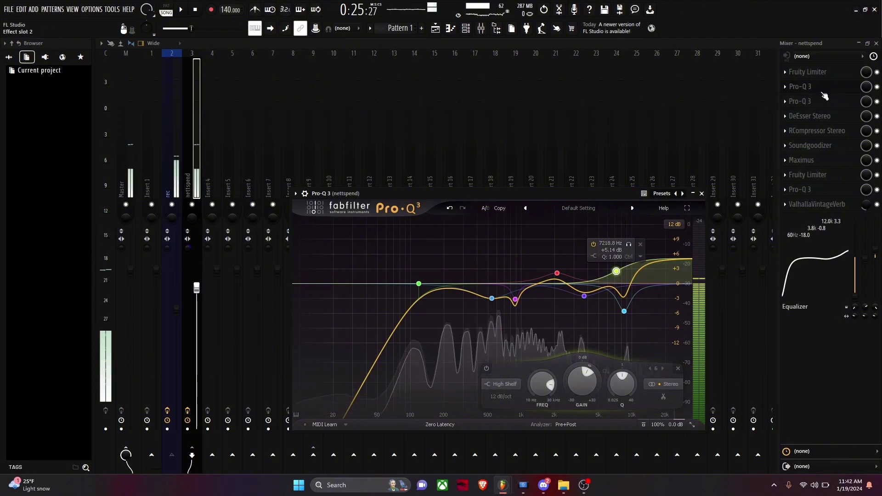
click(809, 102)
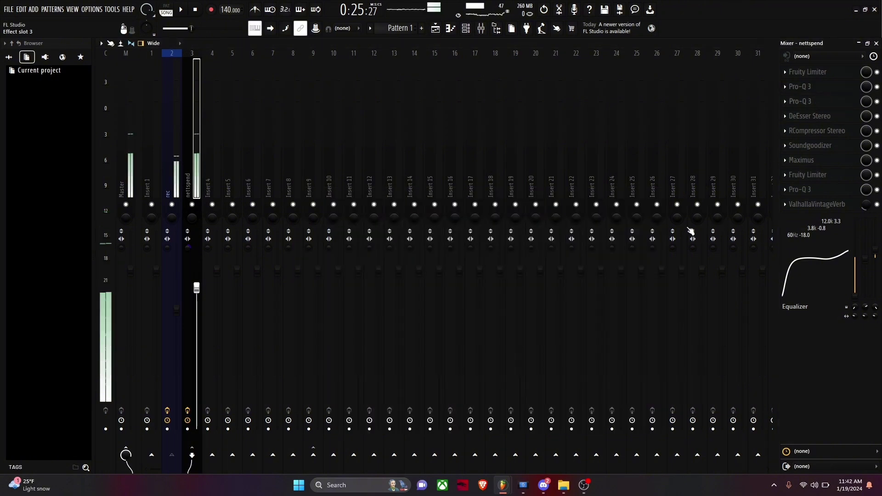
- Examine the curves of the nettspend track's other two Pro-Q 3 equalizers
click(809, 101)
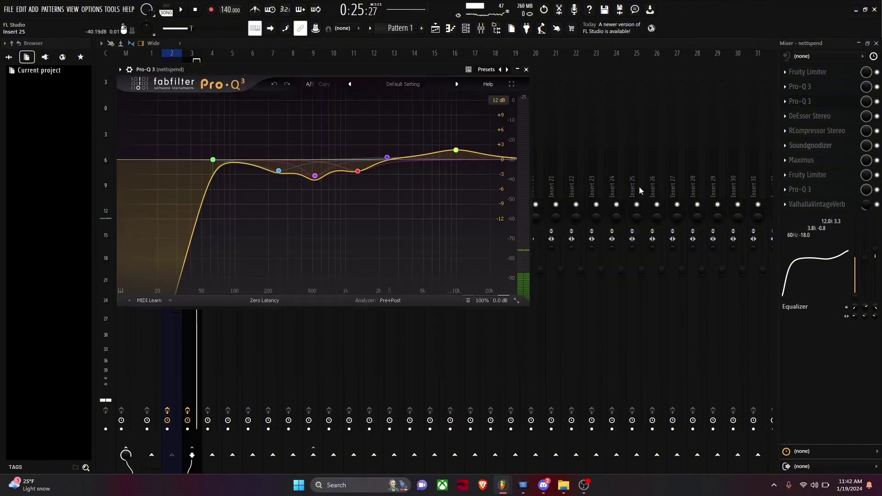
click(830, 110)
click(804, 192)
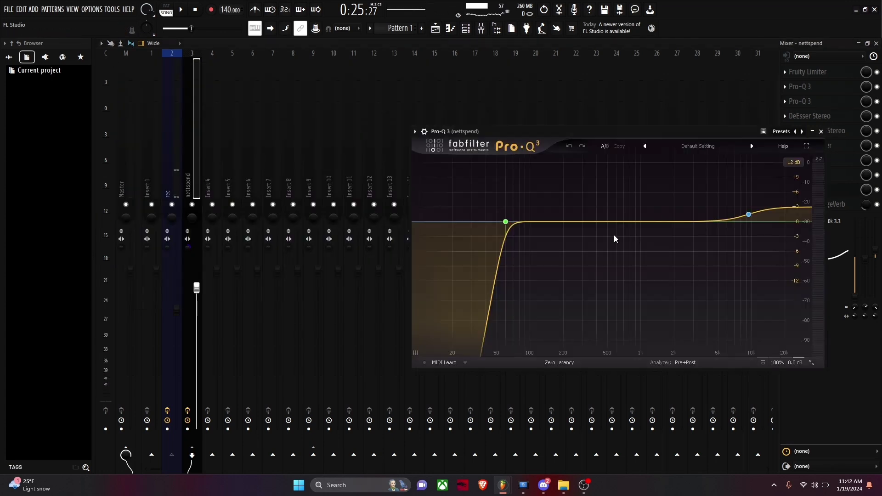
click(843, 201)
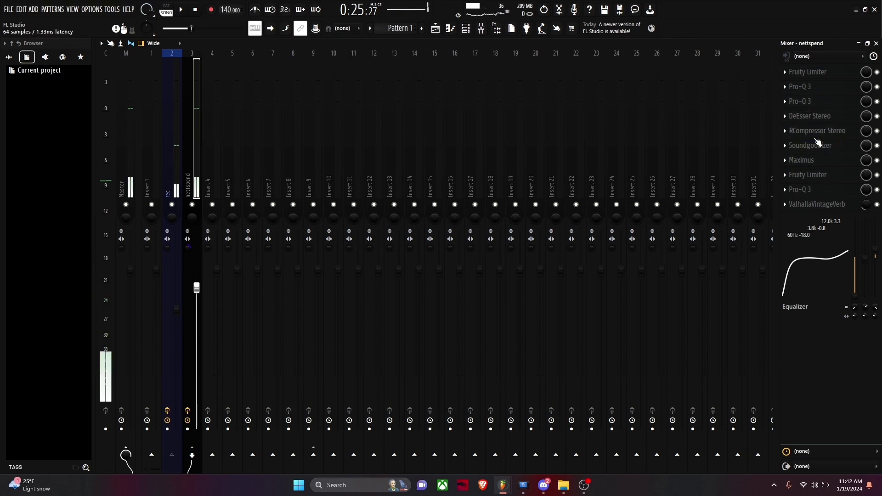
- Look over the playlist, check the nettspend channel in Discord again, and return to the FL Studio mixer
click(443, 34)
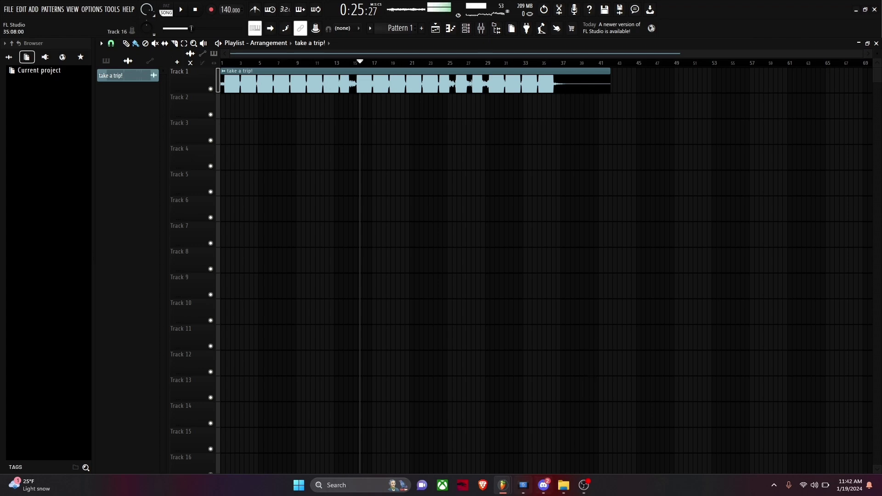
click(544, 486)
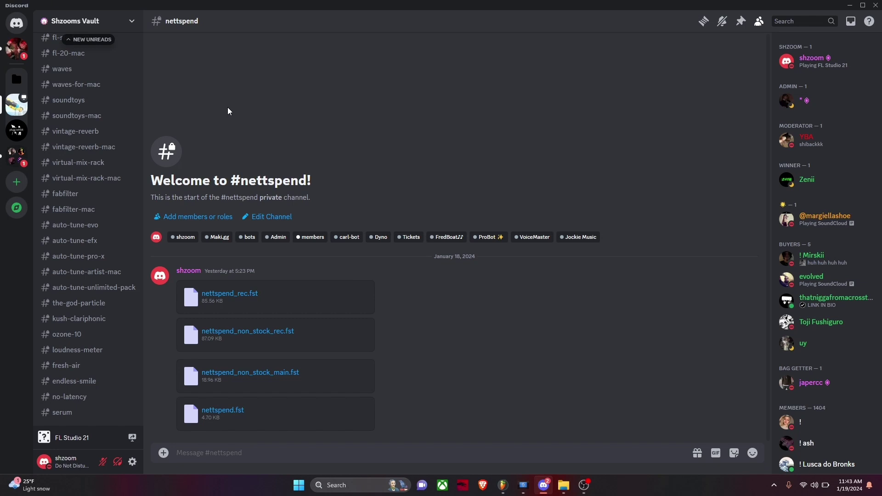
click(848, 5)
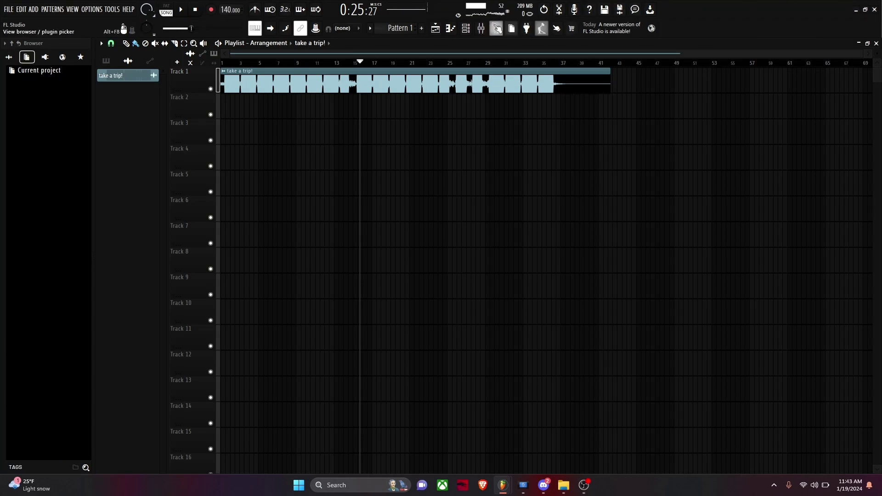
click(481, 28)
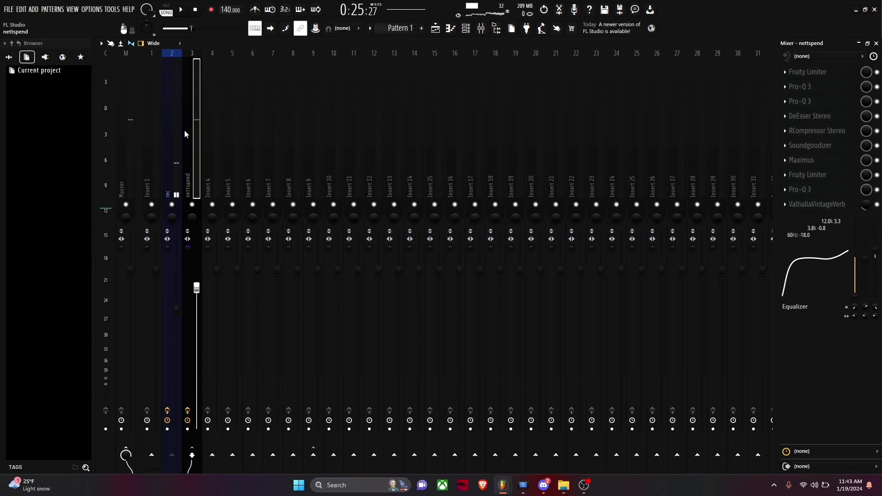